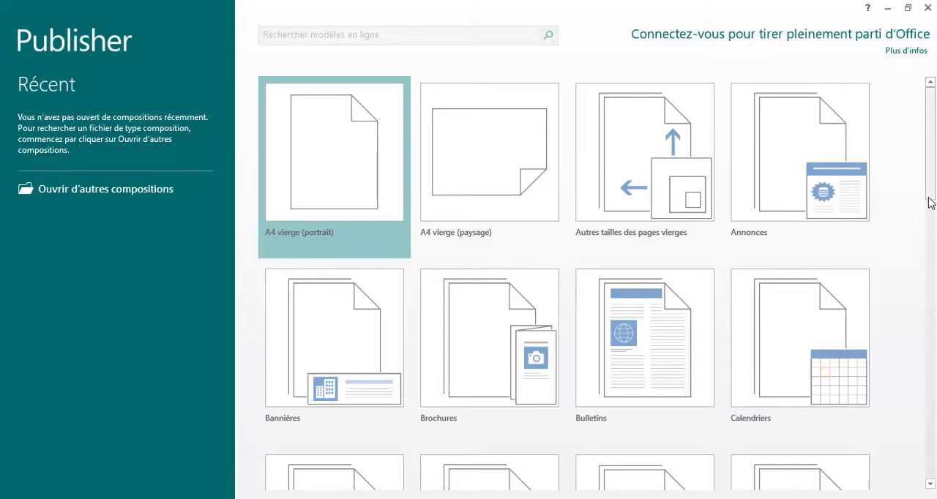
Browse the available publication templates and create a new blank A4 portrait publication (A4 vierge (portrait))
left_click_drag(930, 184, 936, 158)
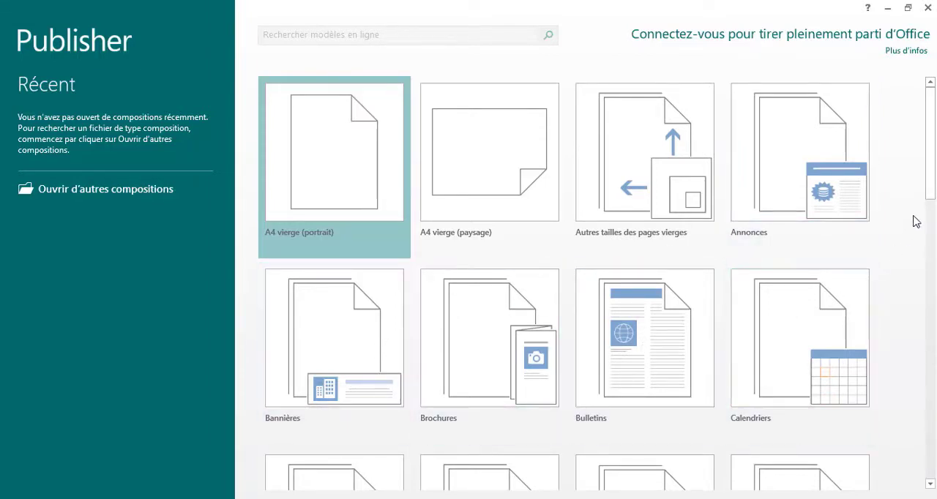
left_click_drag(932, 194, 933, 229)
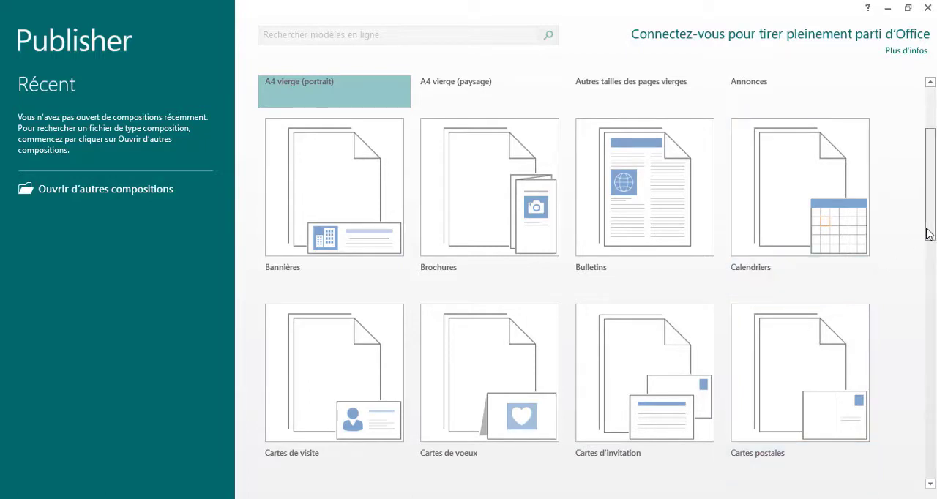
left_click_drag(930, 234, 932, 189)
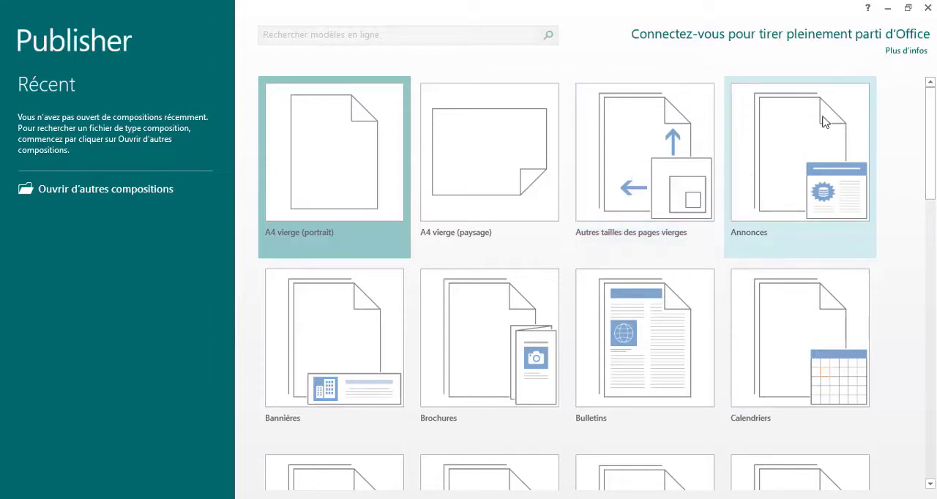
mouse_move(927, 114)
left_mouse_down()
mouse_move(928, 128)
mouse_move(930, 101)
mouse_move(918, 101)
left_mouse_up()
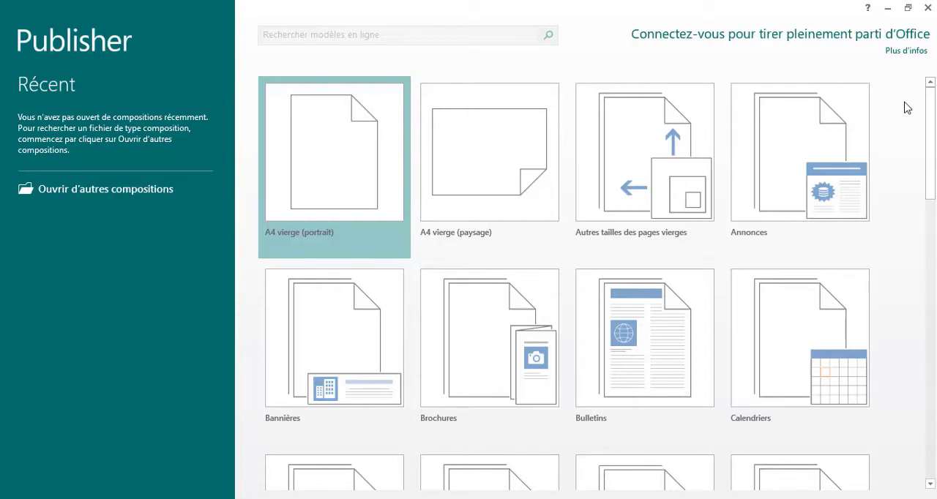
left_click(320, 152)
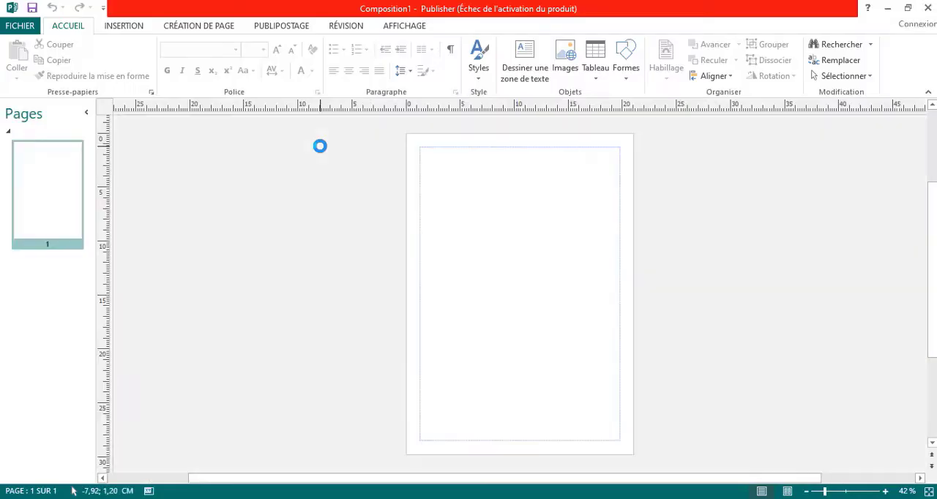
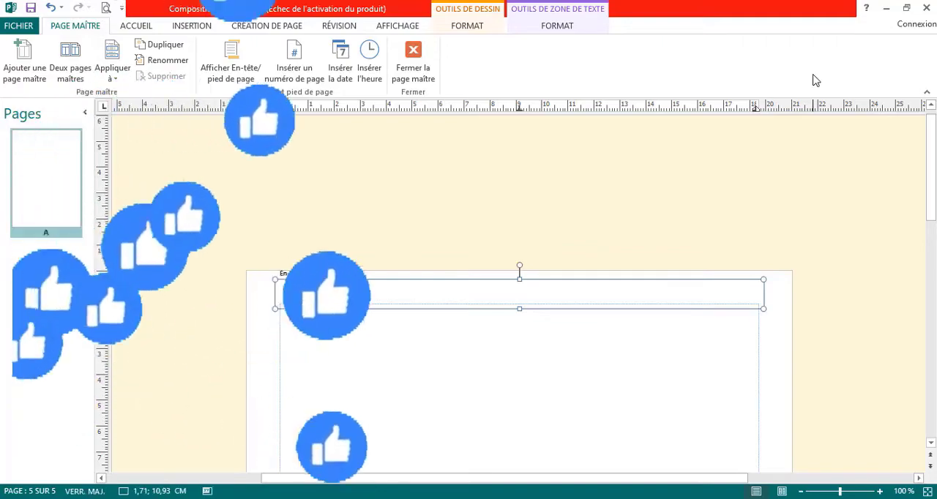
Enter "Comment apprendre les bases de publisher facile et gratuit pour débutant en 2022" in the master page header
type("Co")
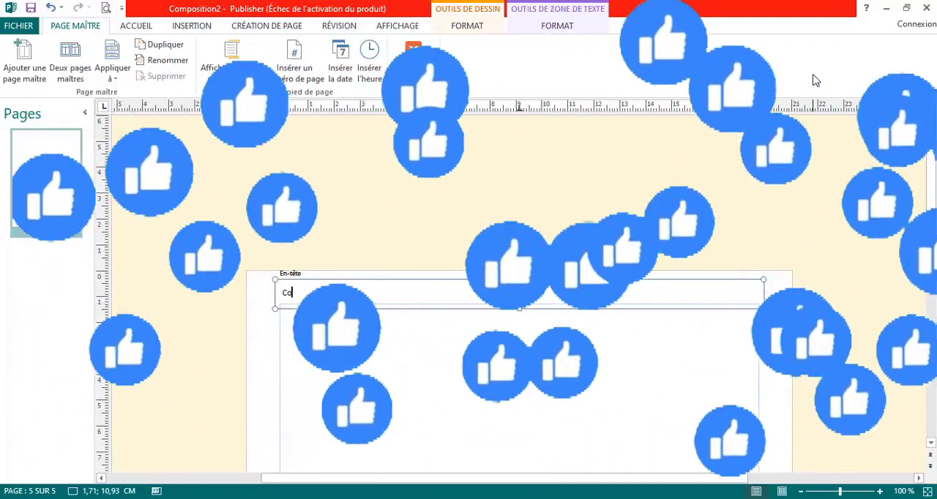
type("mme")
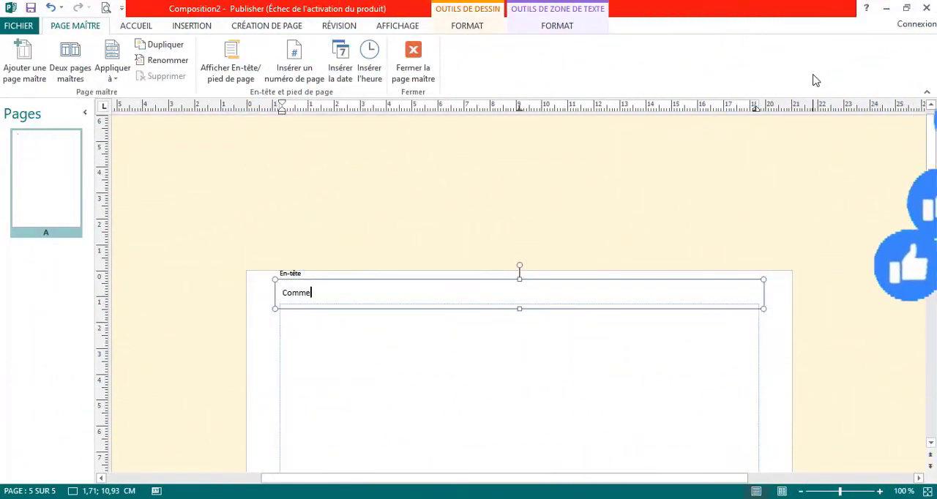
type("nt app")
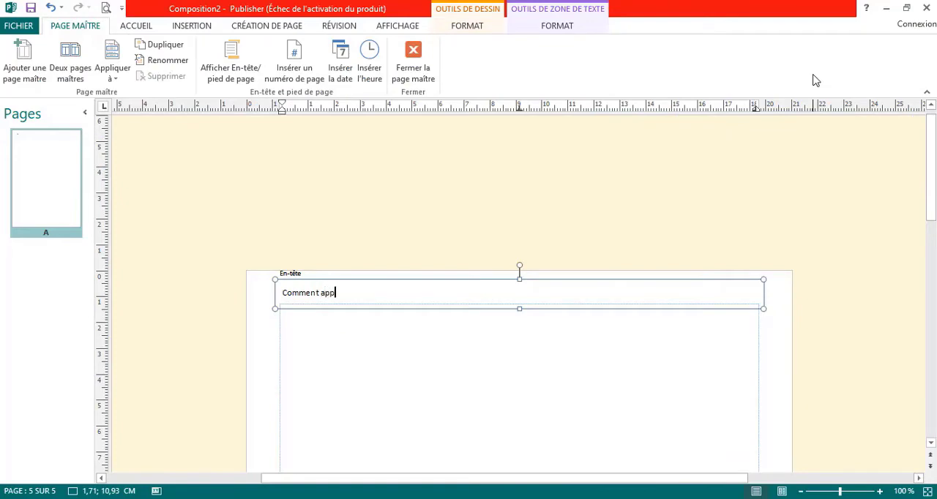
type("rend")
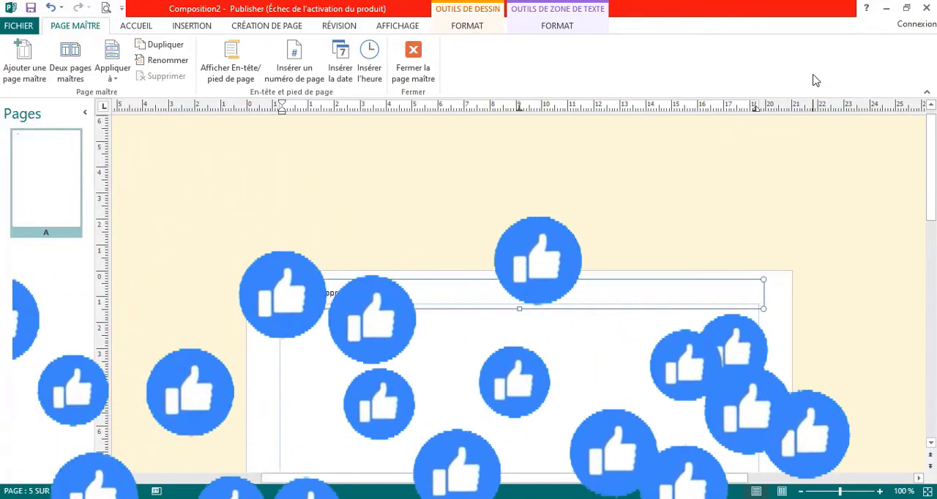
type("re les base")
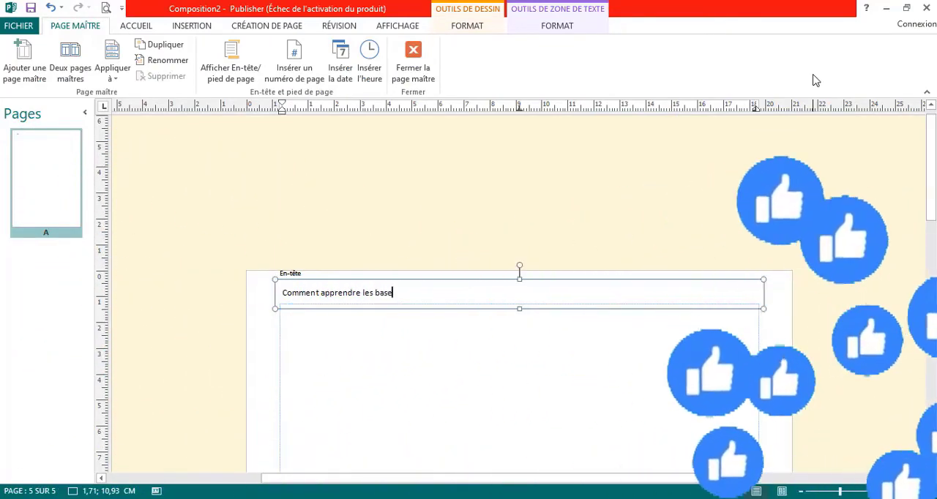
type("s de publi")
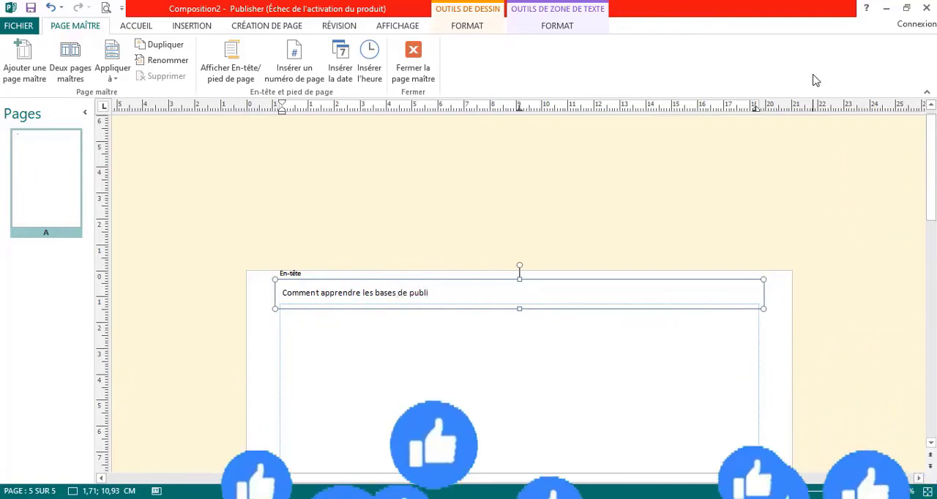
type("sher facile et")
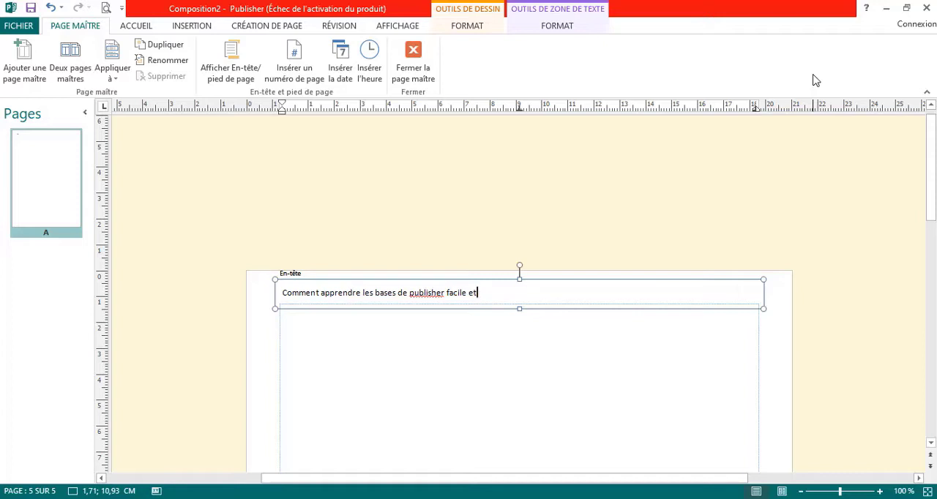
type("gratuit pour débutant en 2022")
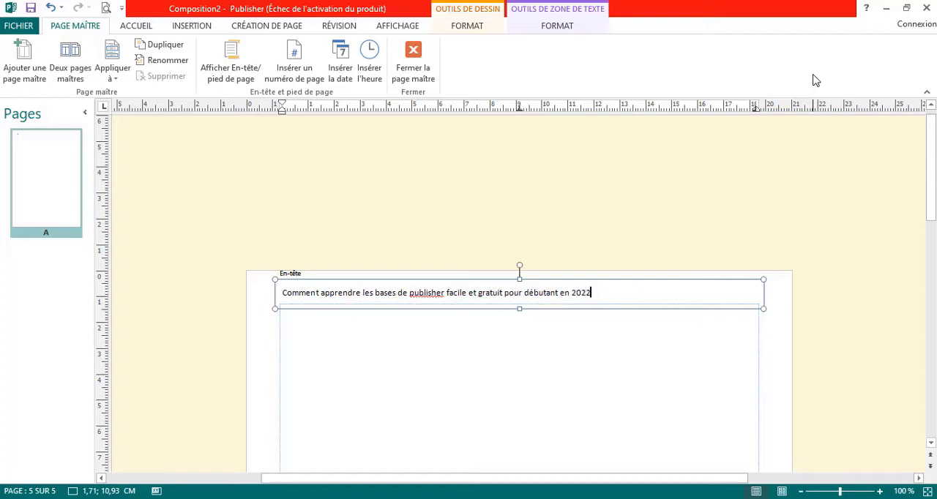
Format the whole header text in bold, italic Comic Sans MS
left_click(598, 293)
left_click_drag(598, 293, 268, 307)
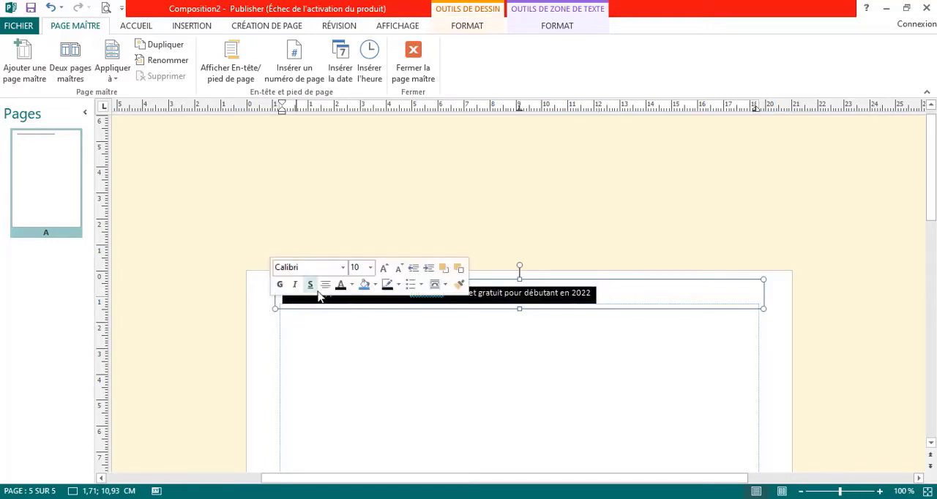
left_click(281, 285)
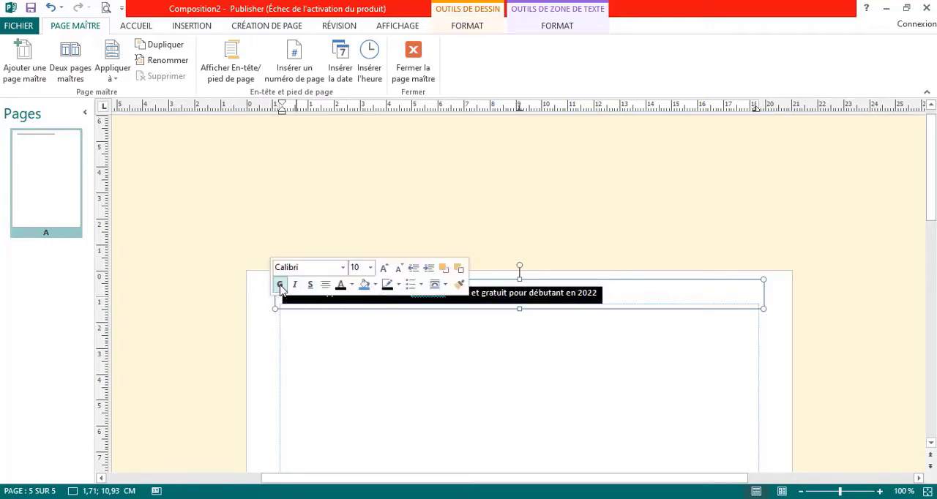
left_click(294, 285)
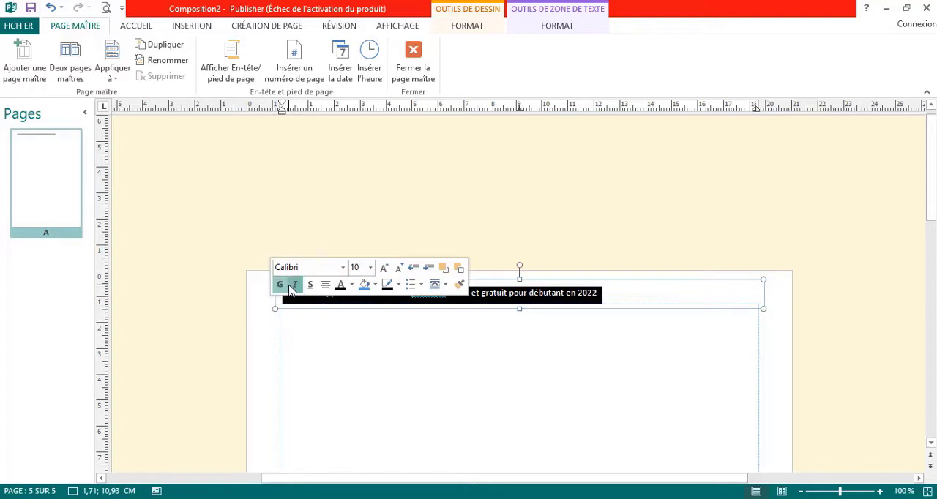
left_click(342, 267)
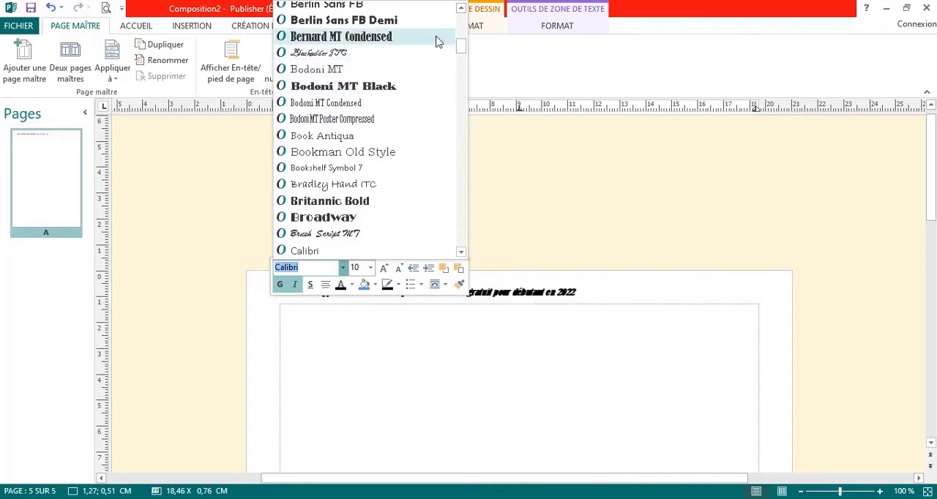
type("Comic Sans MS")
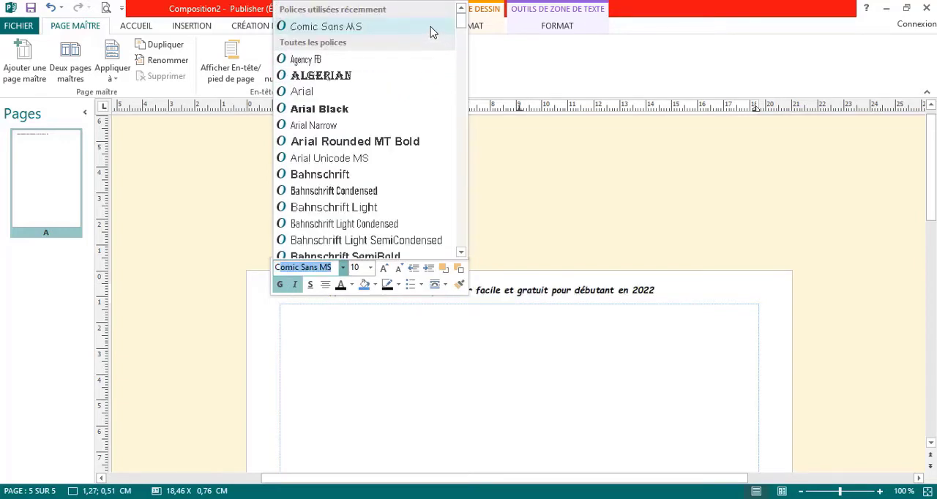
left_click(432, 32)
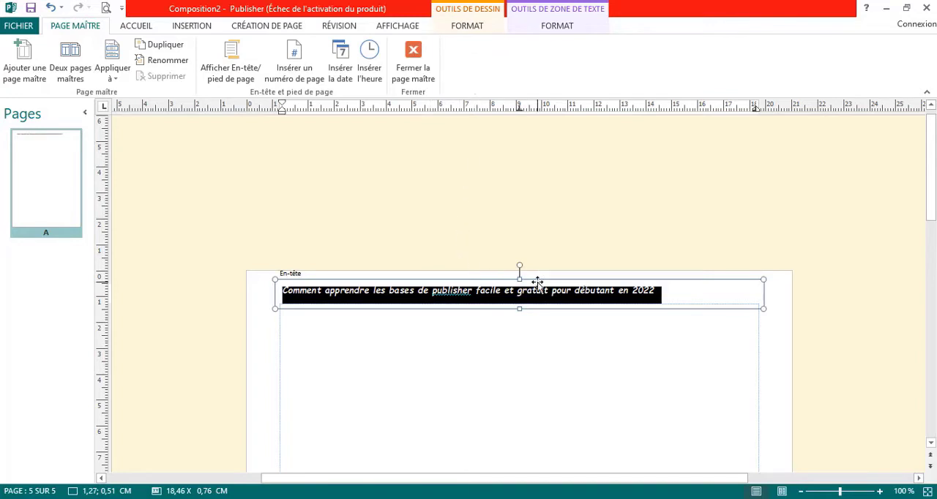
Centre the whole header line and set its font size to 11
left_click_drag(663, 292, 552, 291)
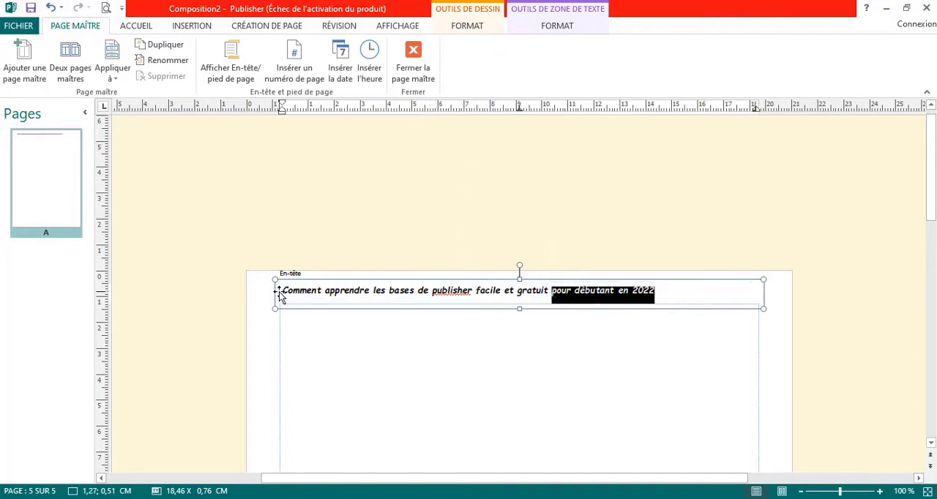
left_click_drag(284, 291, 648, 327)
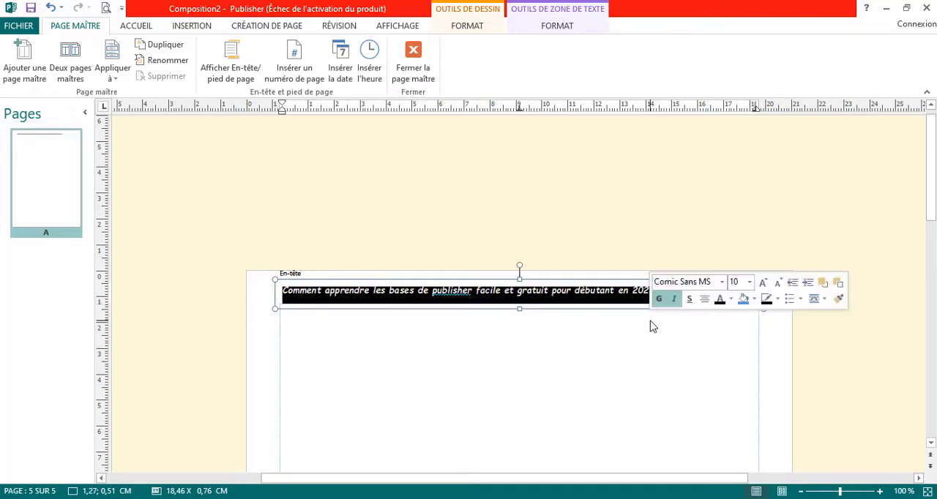
left_click(704, 299)
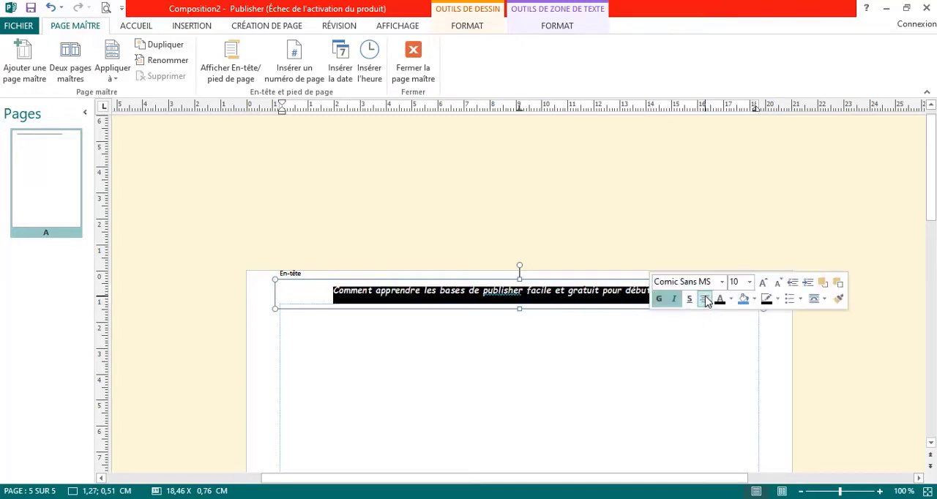
left_click(763, 283)
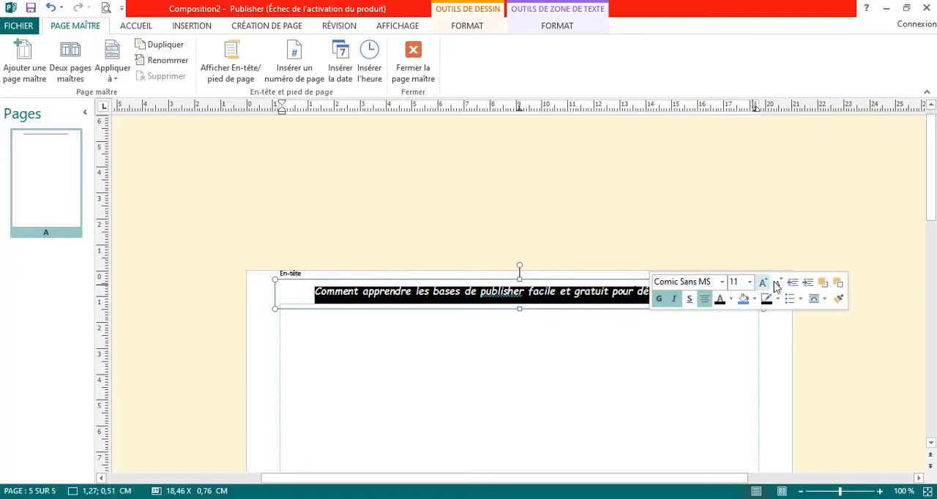
left_click(777, 284)
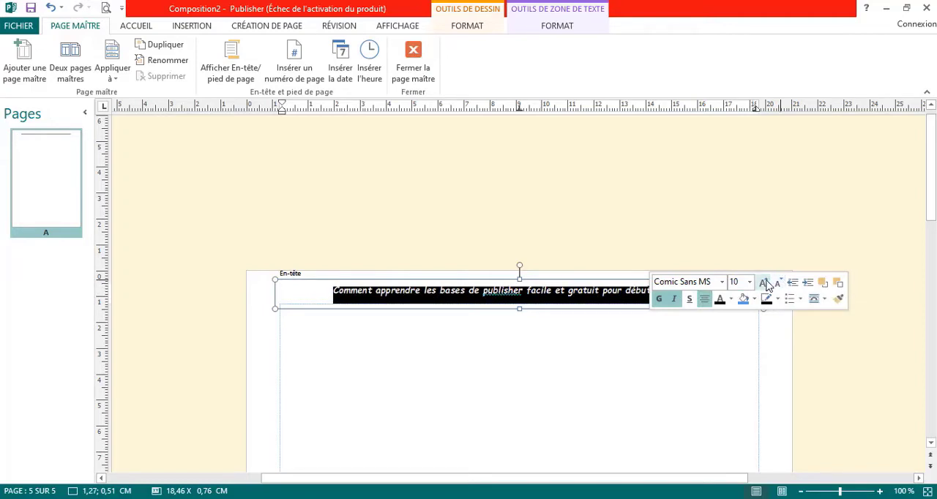
left_click(764, 283)
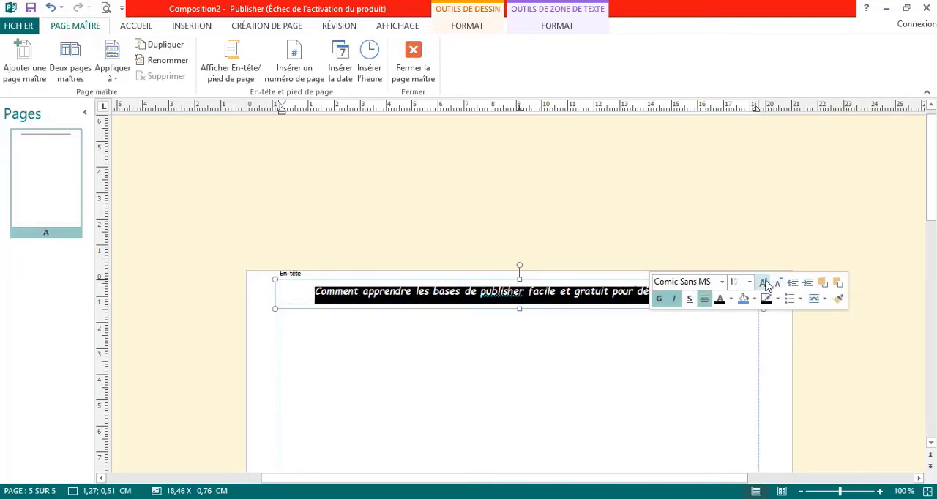
Colour the header text standard blue and close the master page view
left_click(731, 301)
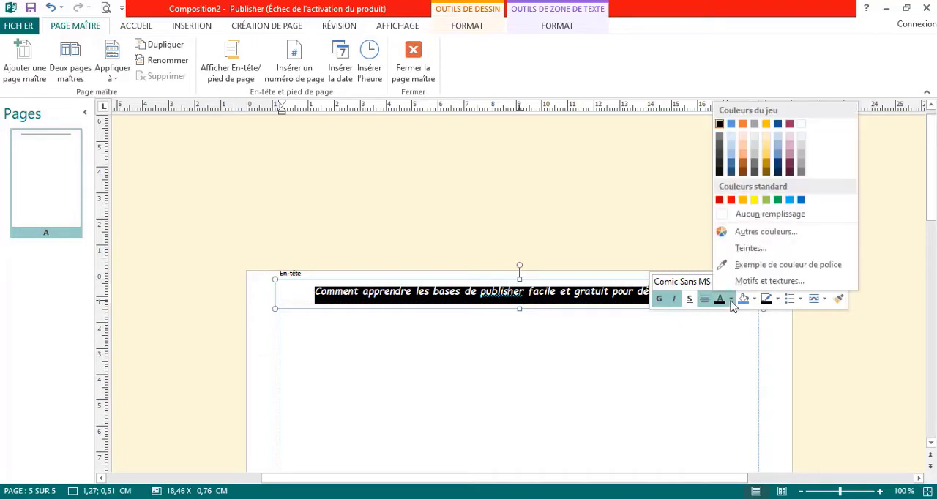
left_click(731, 201)
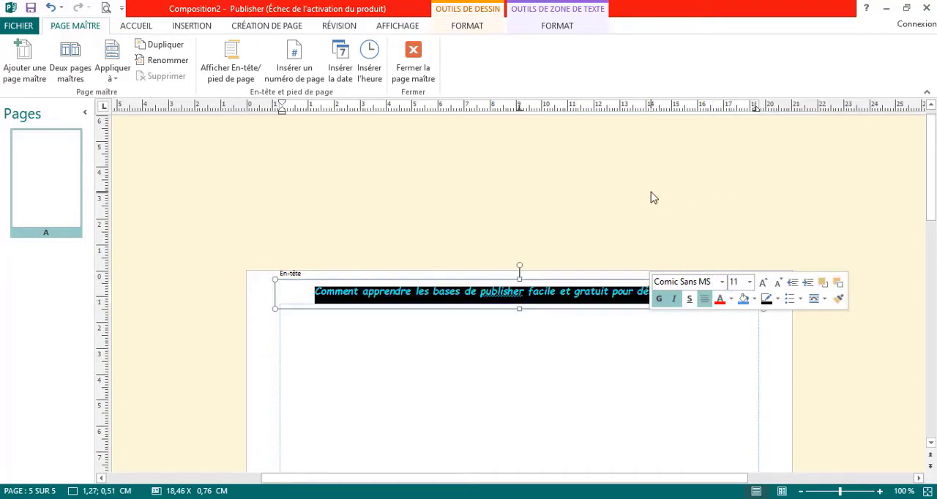
left_click(731, 302)
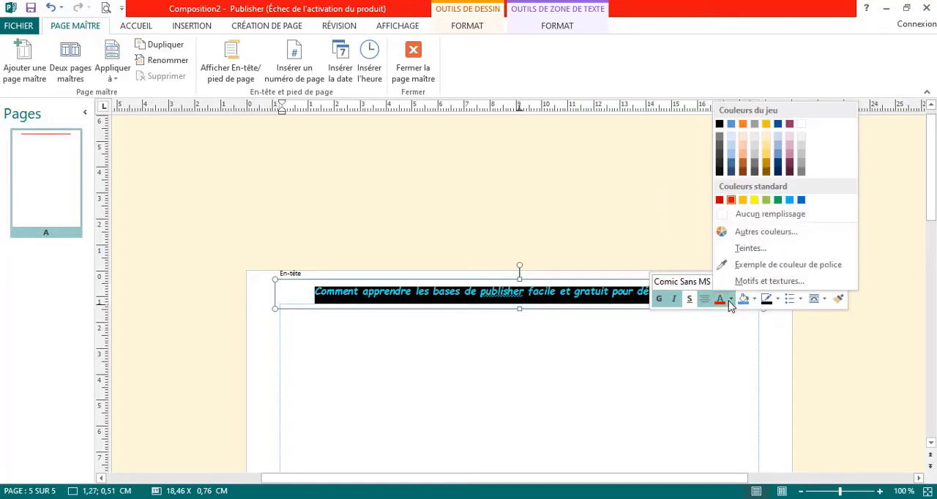
left_click(802, 201)
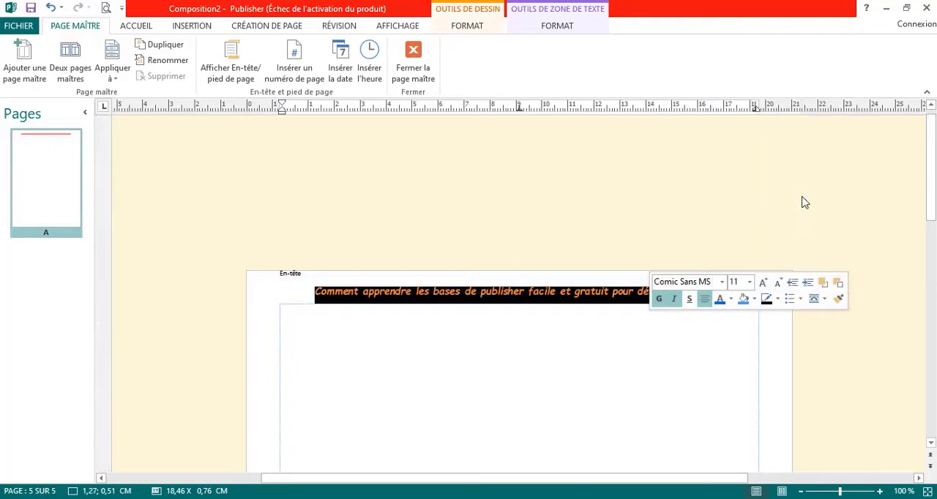
left_click(715, 188)
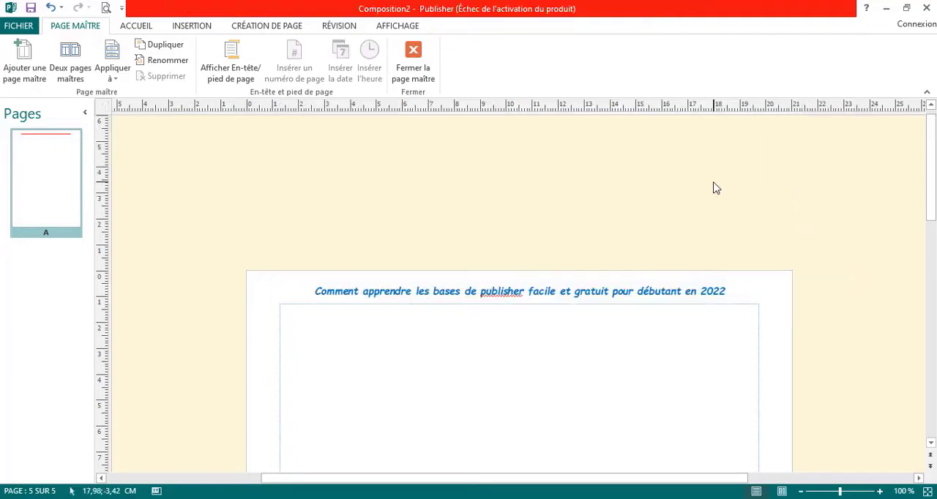
left_click(423, 81)
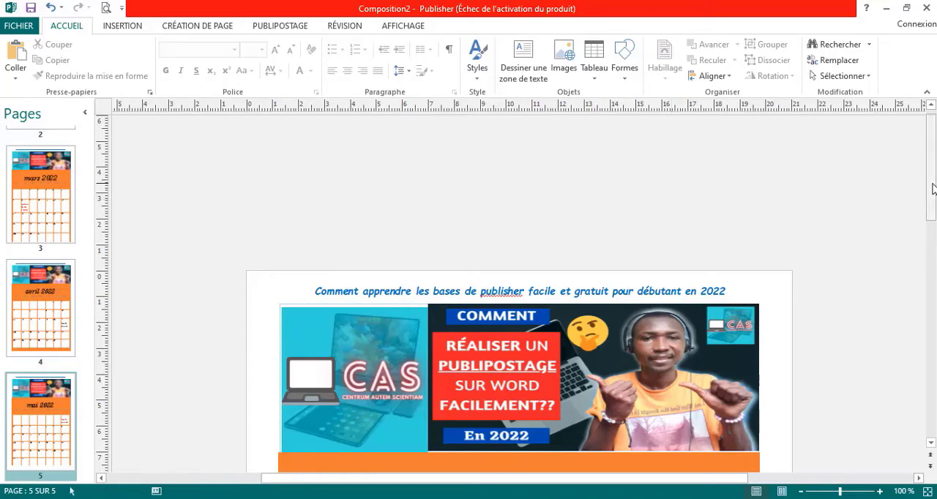
Check the new header on the May, April, January and February 2022 calendar pages
mouse_move(934, 188)
left_mouse_down()
mouse_move(934, 249)
mouse_move(934, 207)
left_mouse_up()
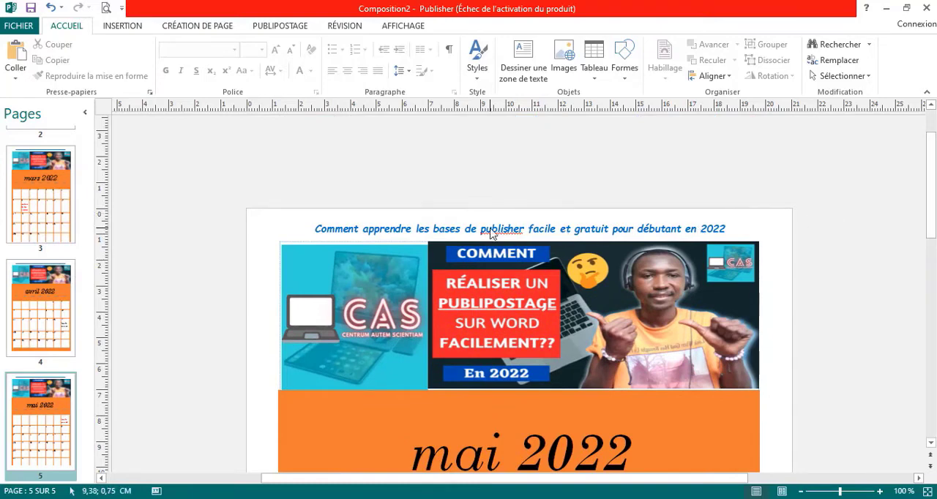
left_click(46, 313)
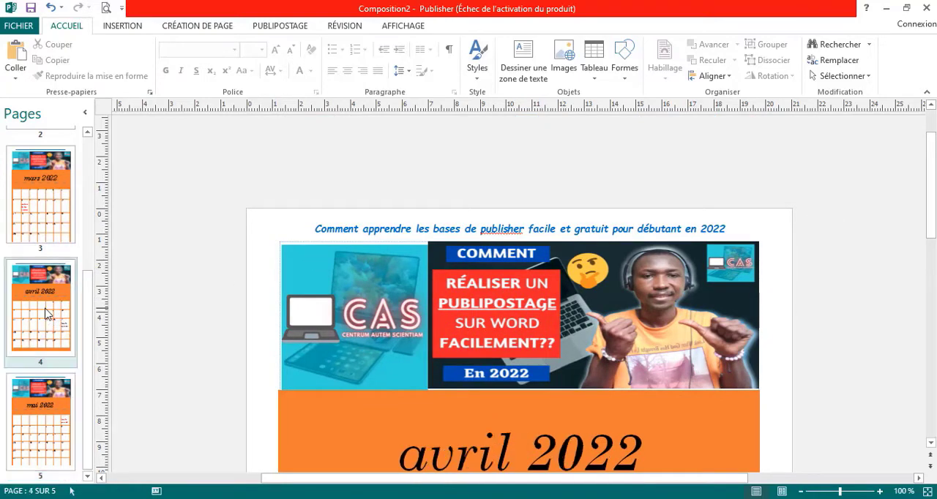
left_click(48, 382)
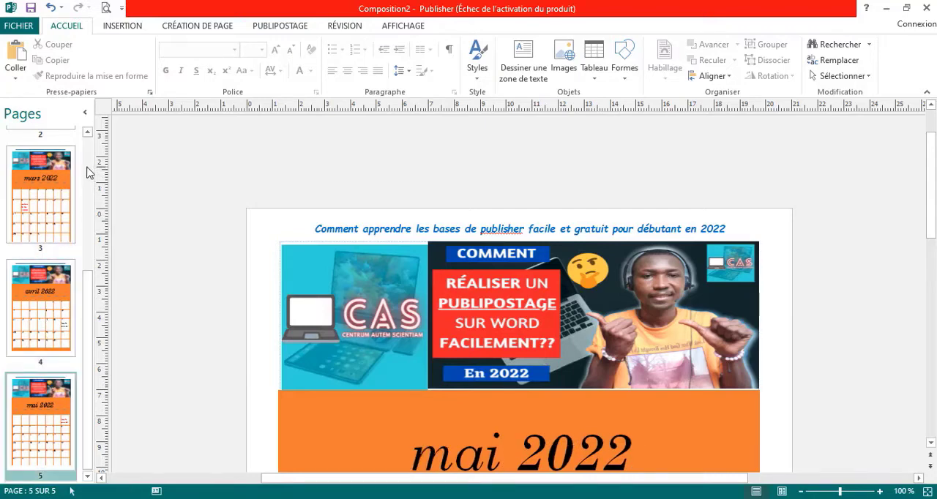
scroll(77, 176, "up", 5)
left_click(63, 179)
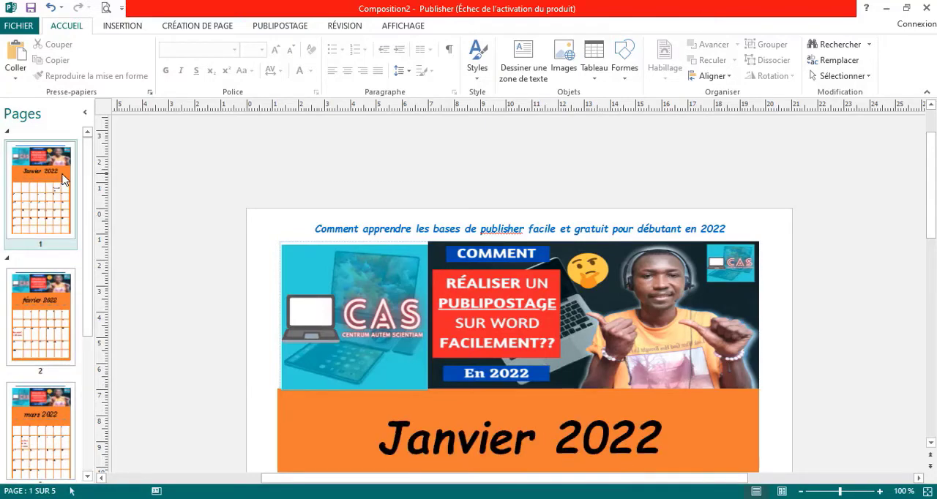
left_click(73, 311)
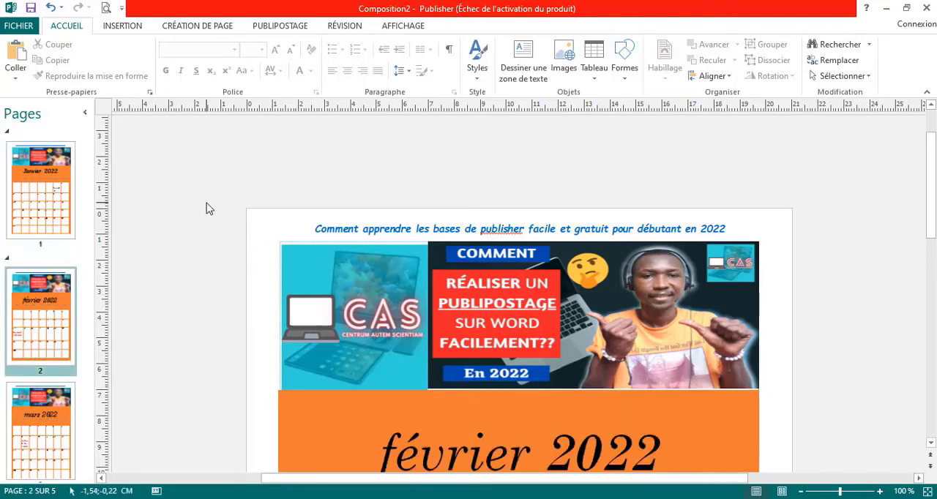
Add a page footer reading "Fait et presenté par" and the author's full name, followed by the current time, date and page number
left_click(133, 34)
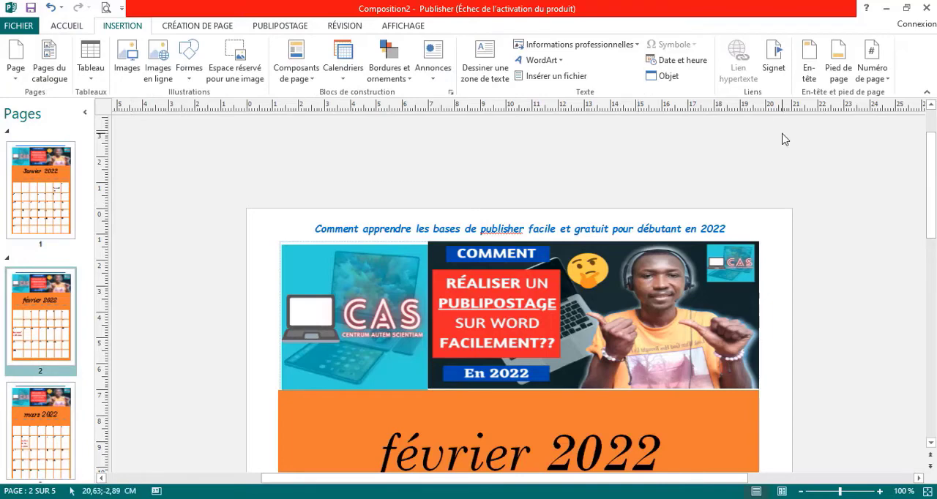
left_click(838, 73)
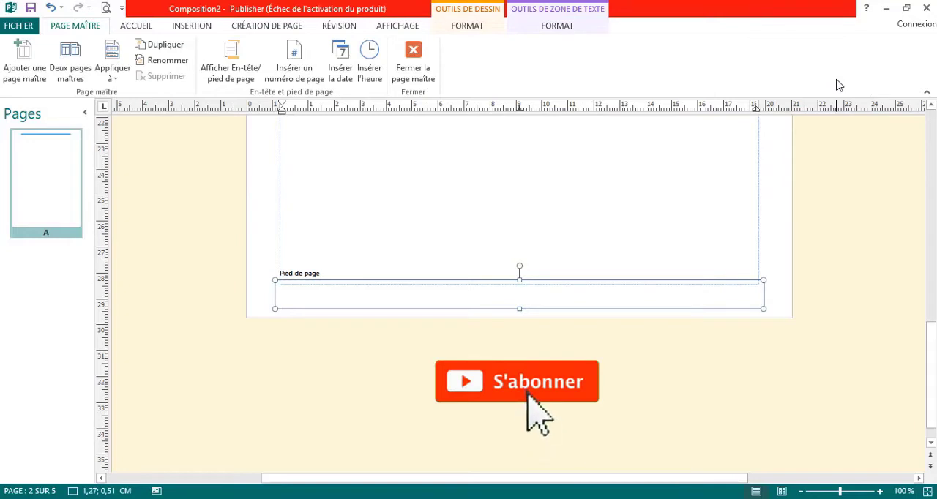
type("f")
key("Caps_Lock")
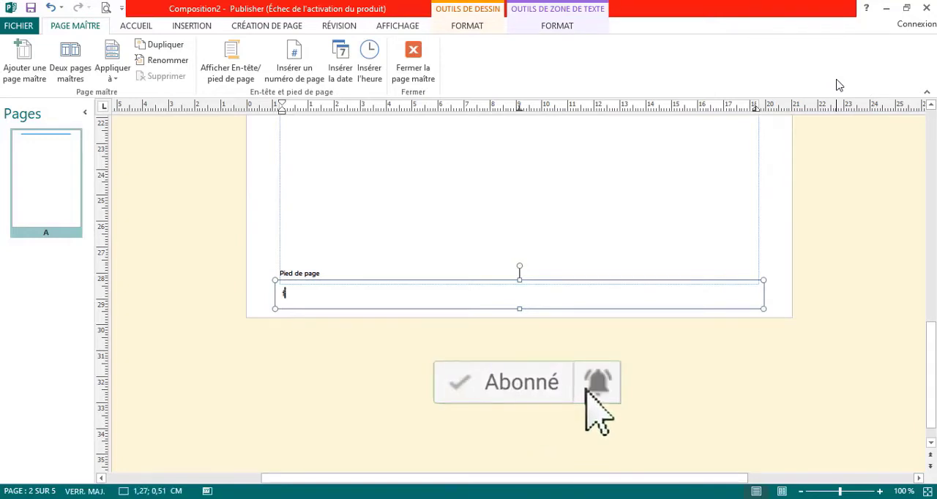
key("BackSpace")
type("F")
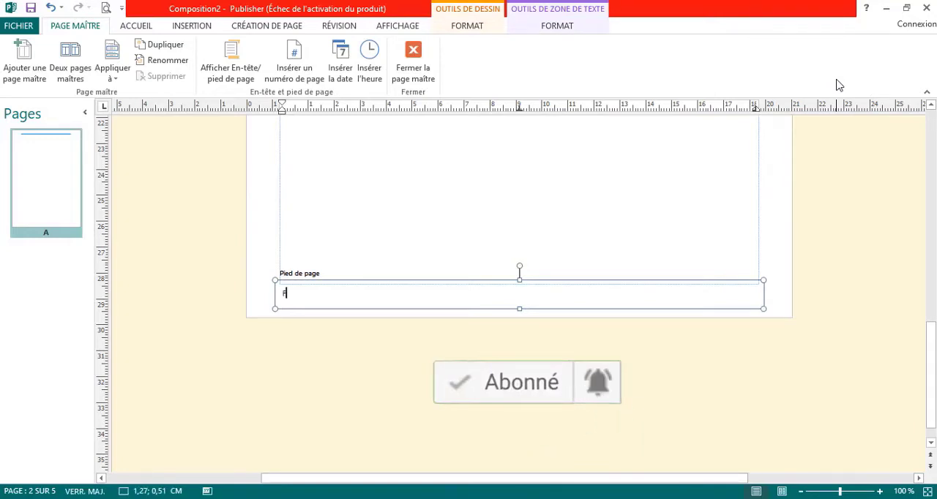
type("ait ")
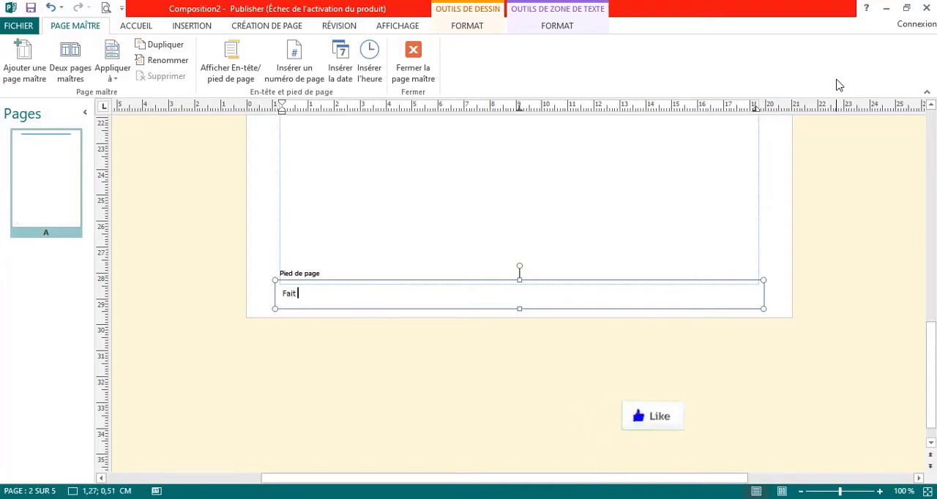
type("et pr")
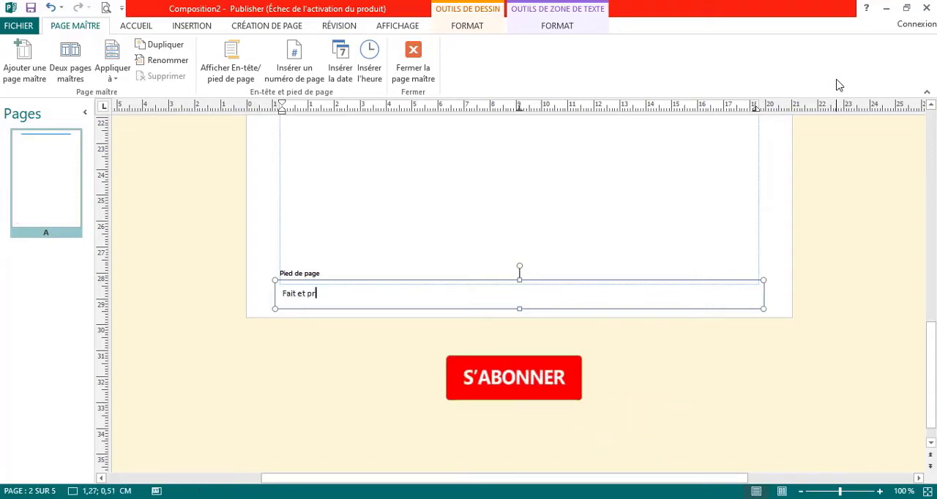
type("esent")
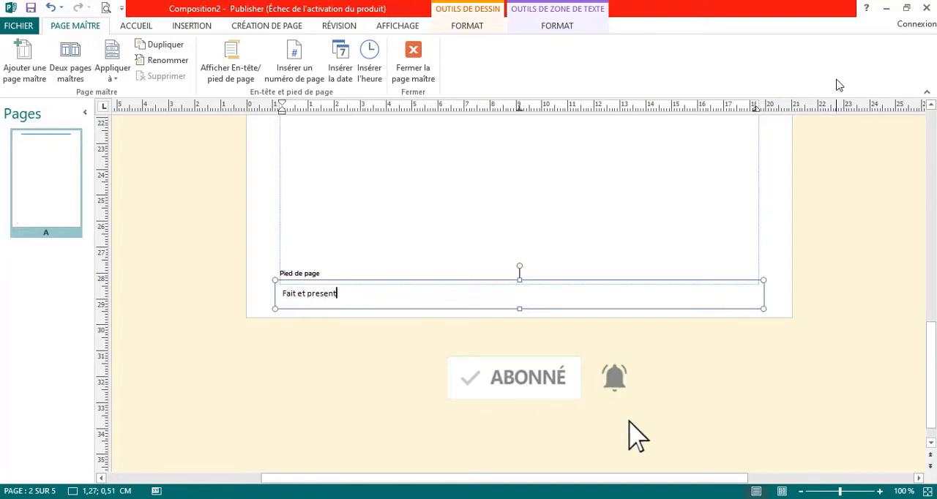
type("é par")
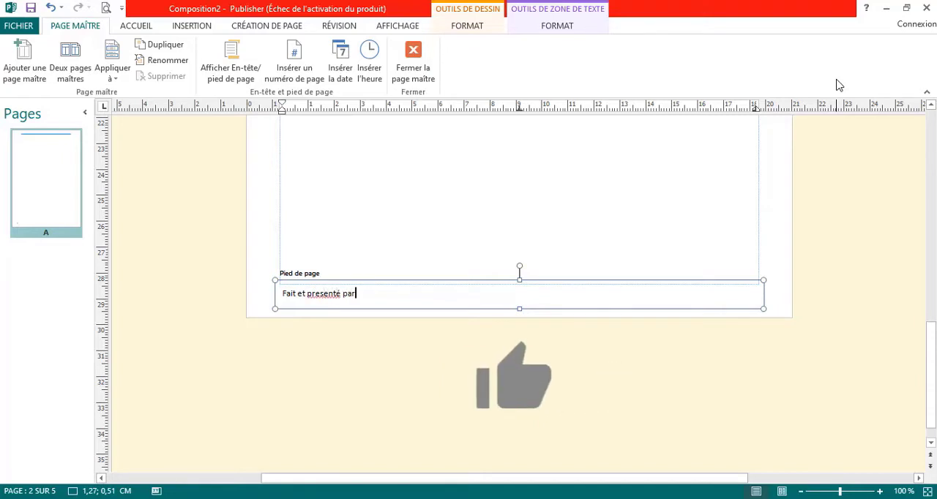
type(" Pe")
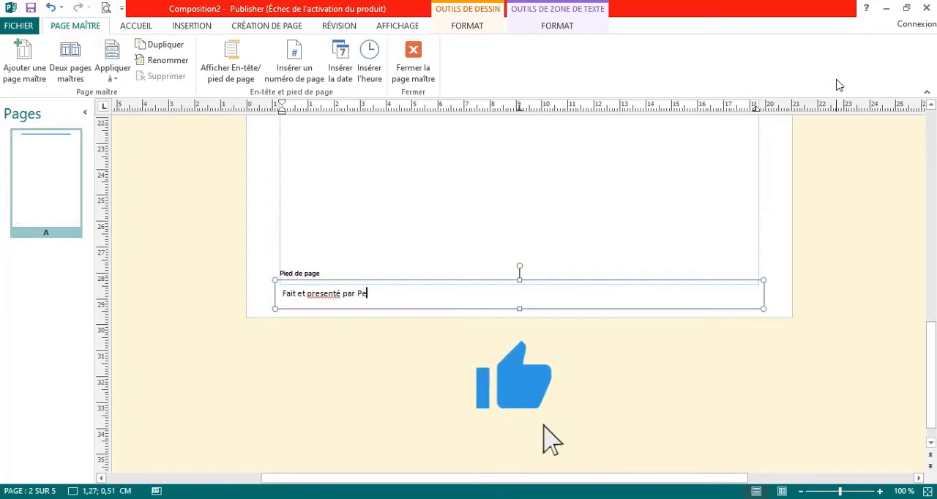
type("rez")
key("Caps_Lock")
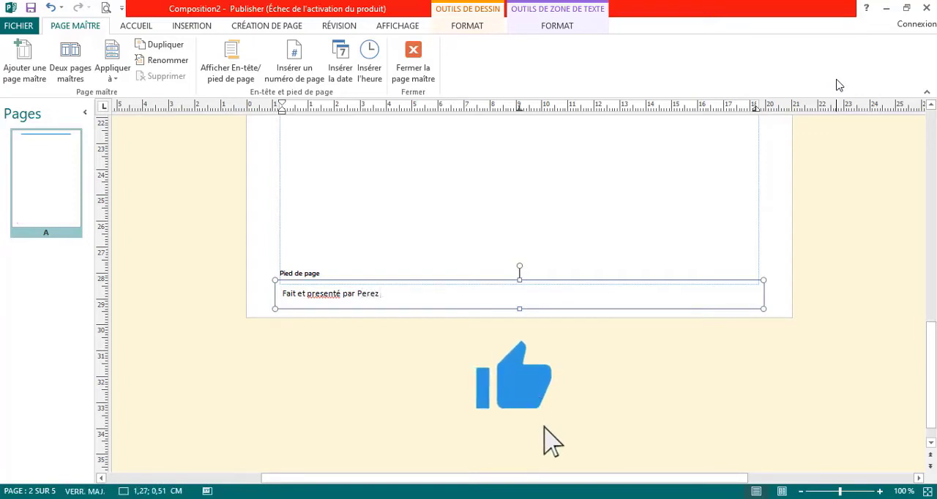
type("MBOUNA 5:41")
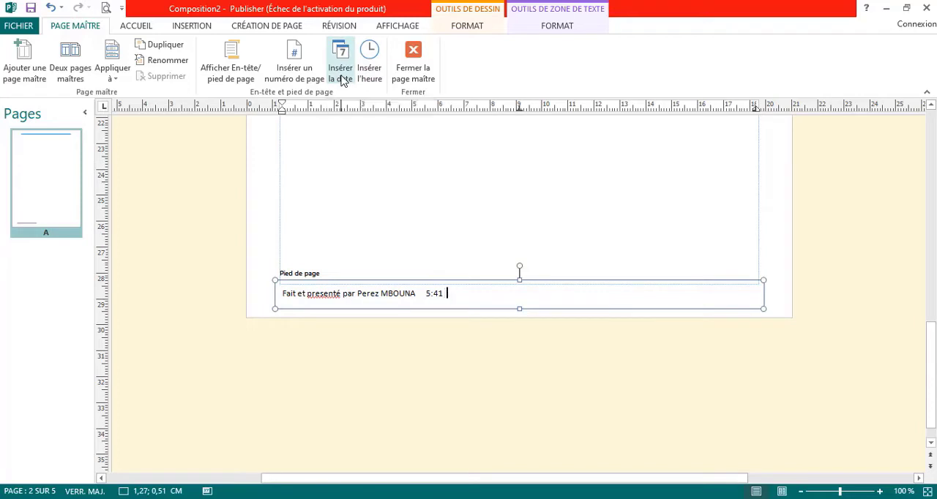
left_click(340, 74)
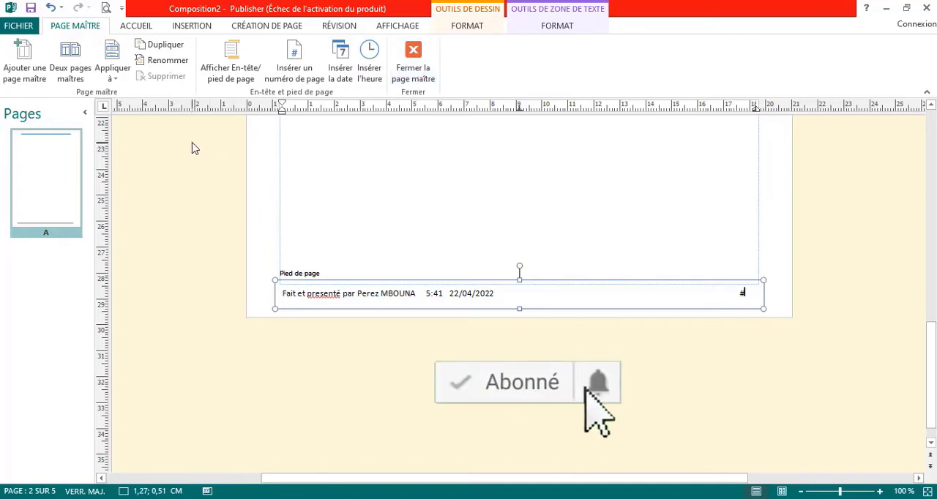
Apply the master page with the footer to all pages and close the master page view
left_click(112, 72)
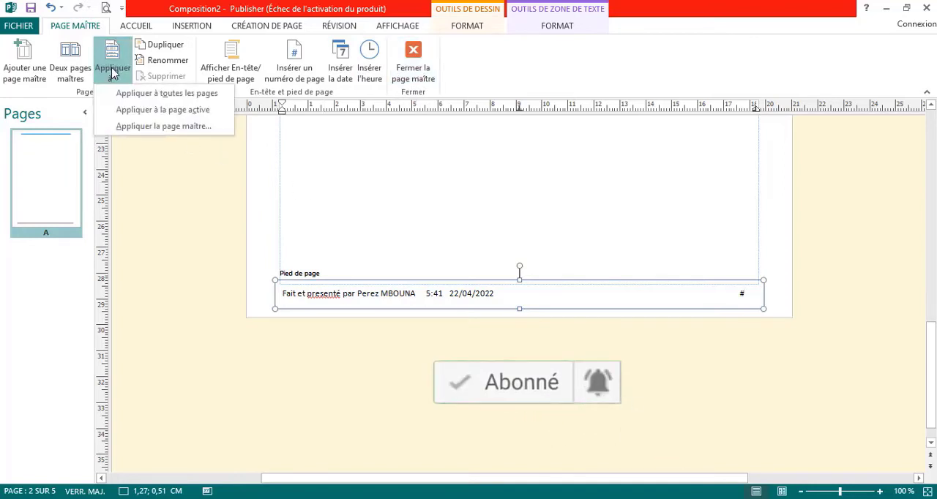
left_click(146, 94)
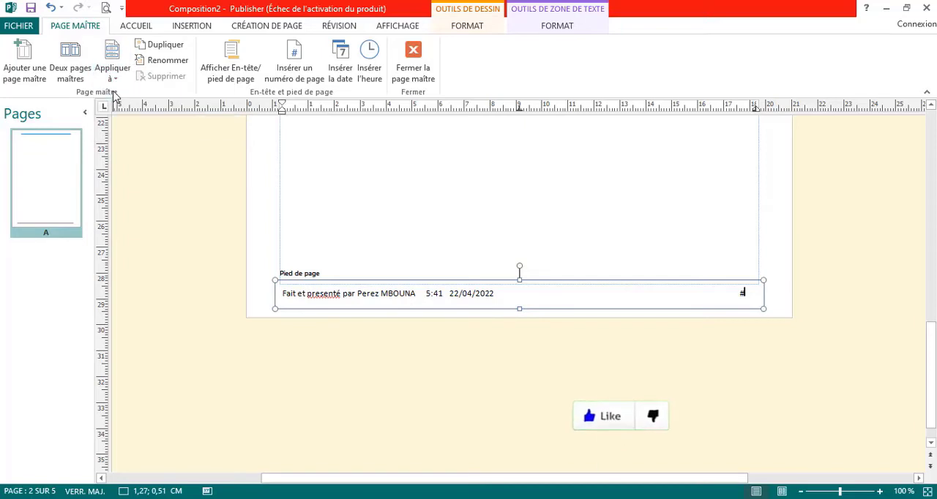
left_click(412, 77)
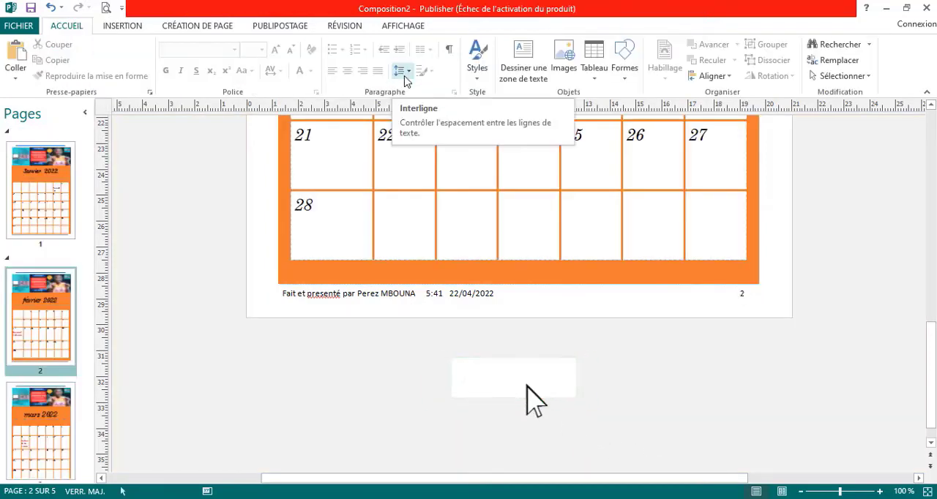
Check the footer and page number on the January, February and March 2022 calendar pages
left_click(58, 207)
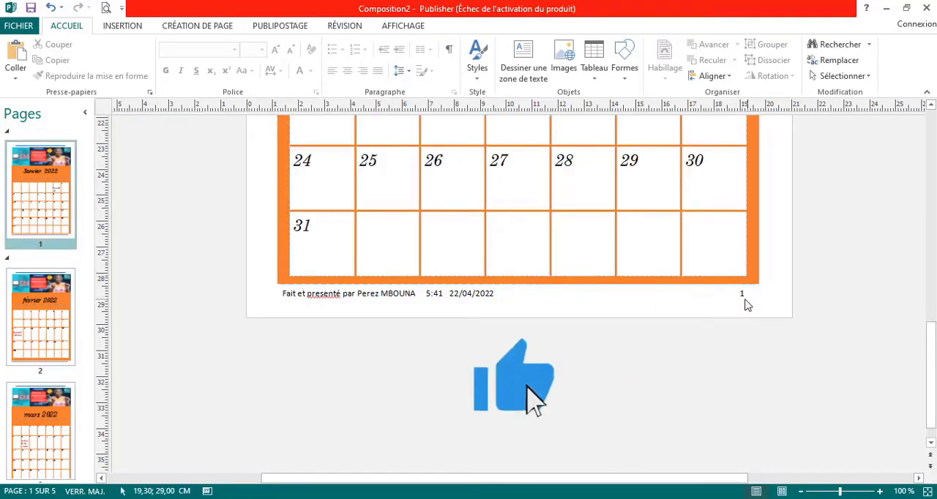
left_click(51, 322)
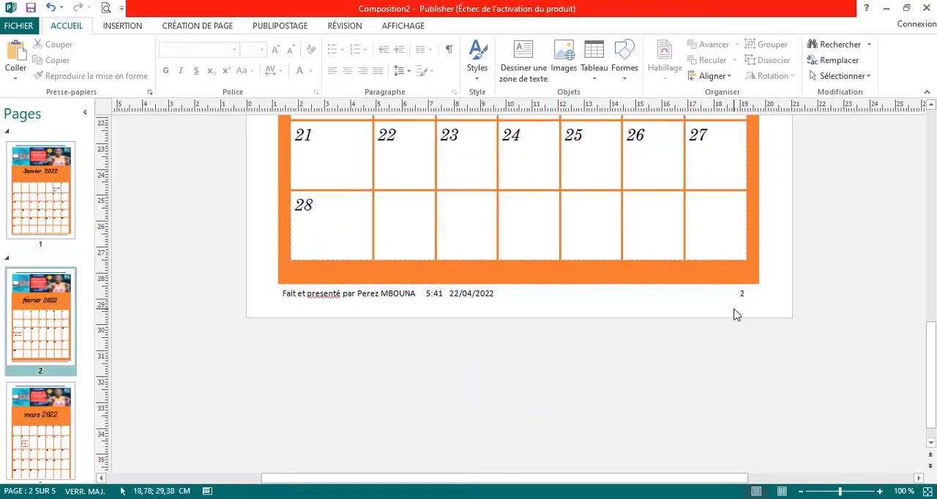
left_click(67, 439)
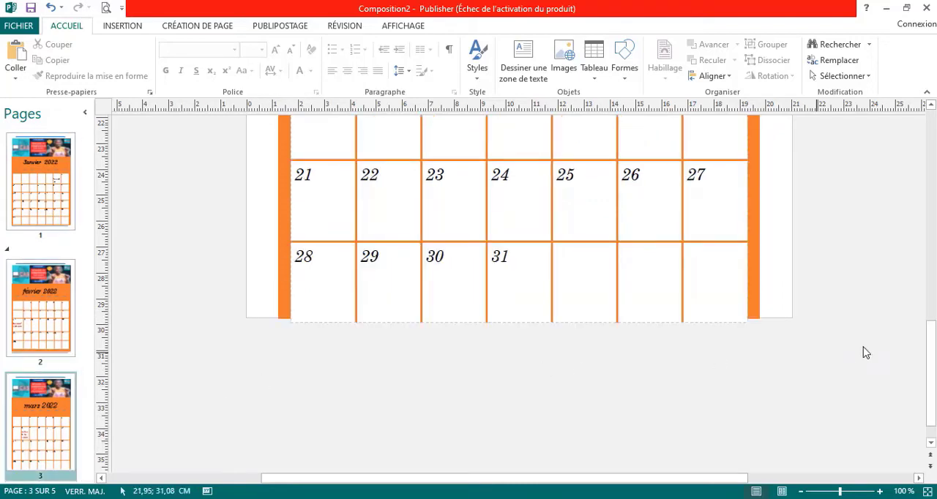